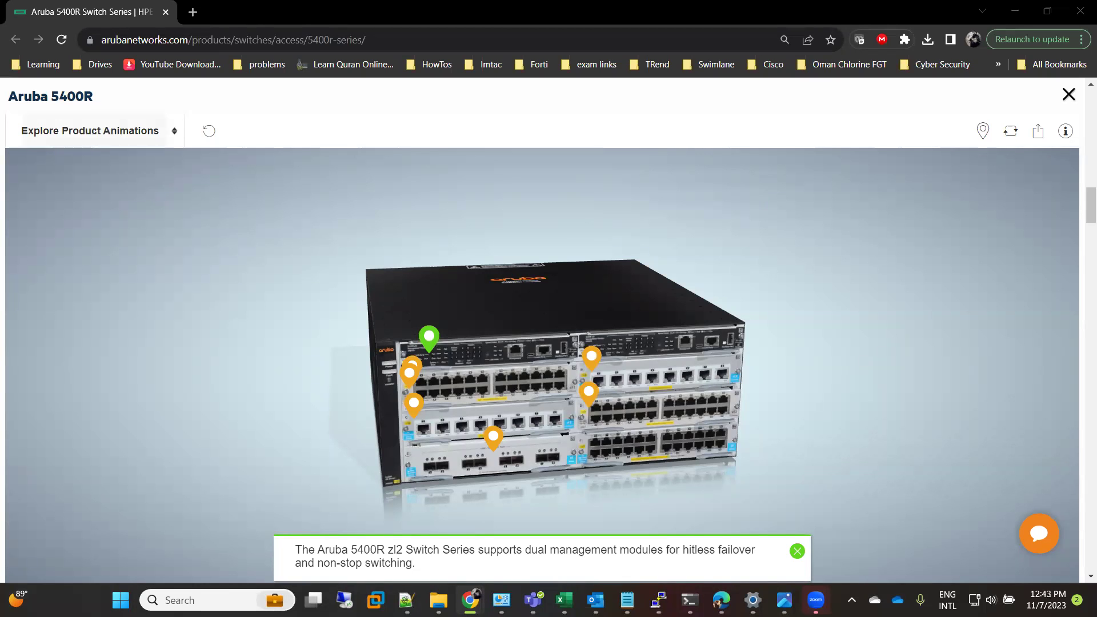
- Switch from Chrome to the COM5 PuTTY console session for the switch
{"action": "left_click", "coordinate": [647, 498]}
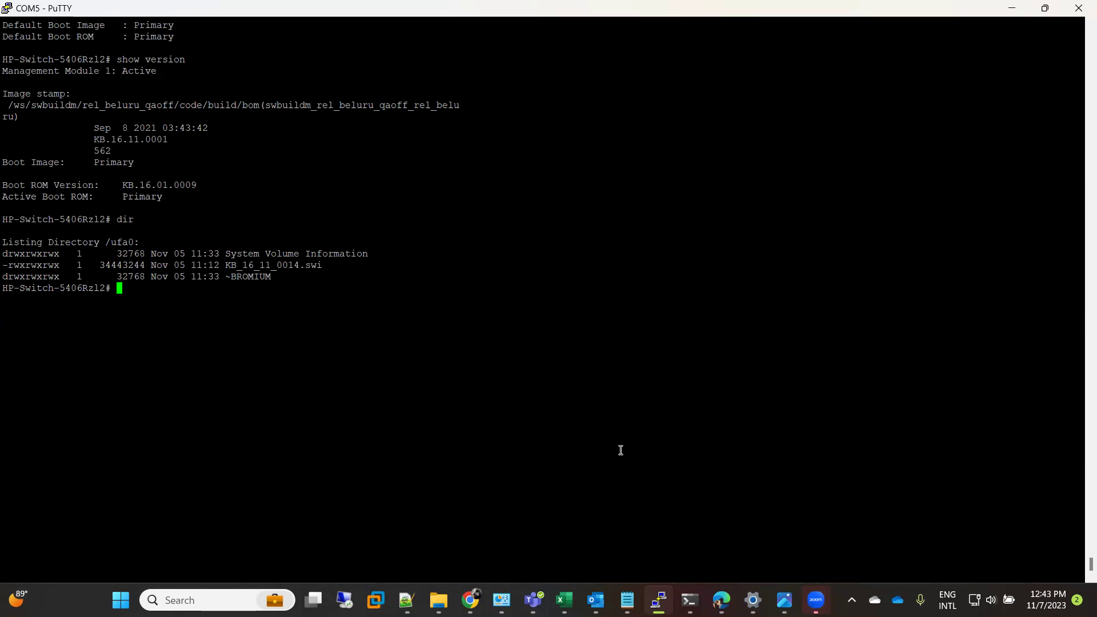
- Run 'show flash' to list the primary and secondary images, both KB.16.11.0001
{"action": "type", "text": "show flash"}
{"action": "key", "text": "Return"}
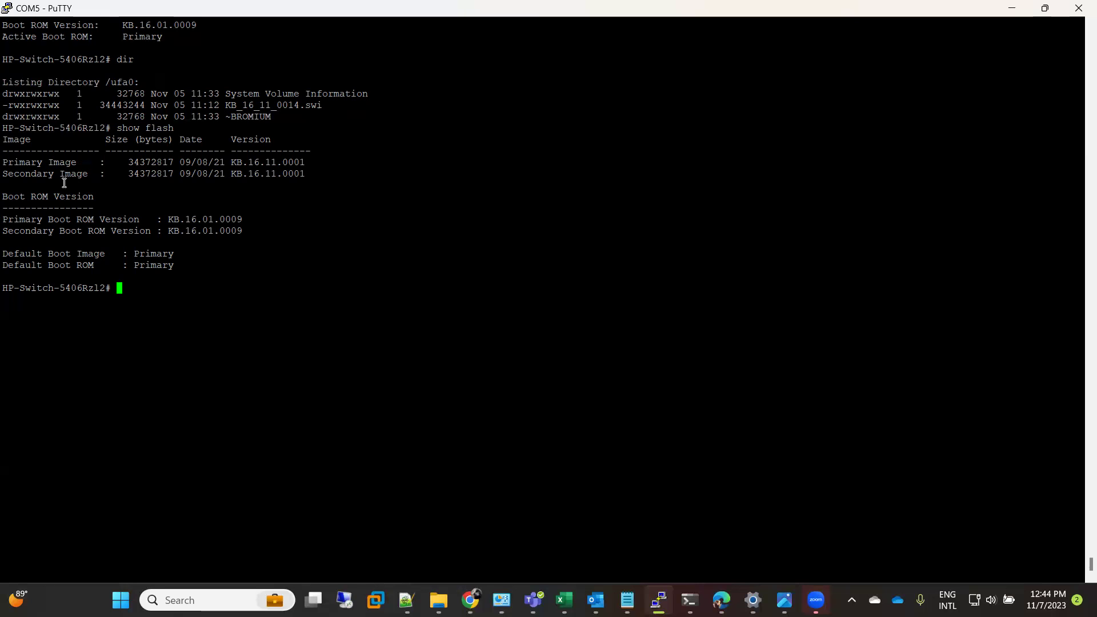
- Confirm with 'show version' that KB.16.11.0001 is running and booted from the Primary image
{"action": "left_click_drag", "start_coordinate": [8, 165], "coordinate": [191, 210]}
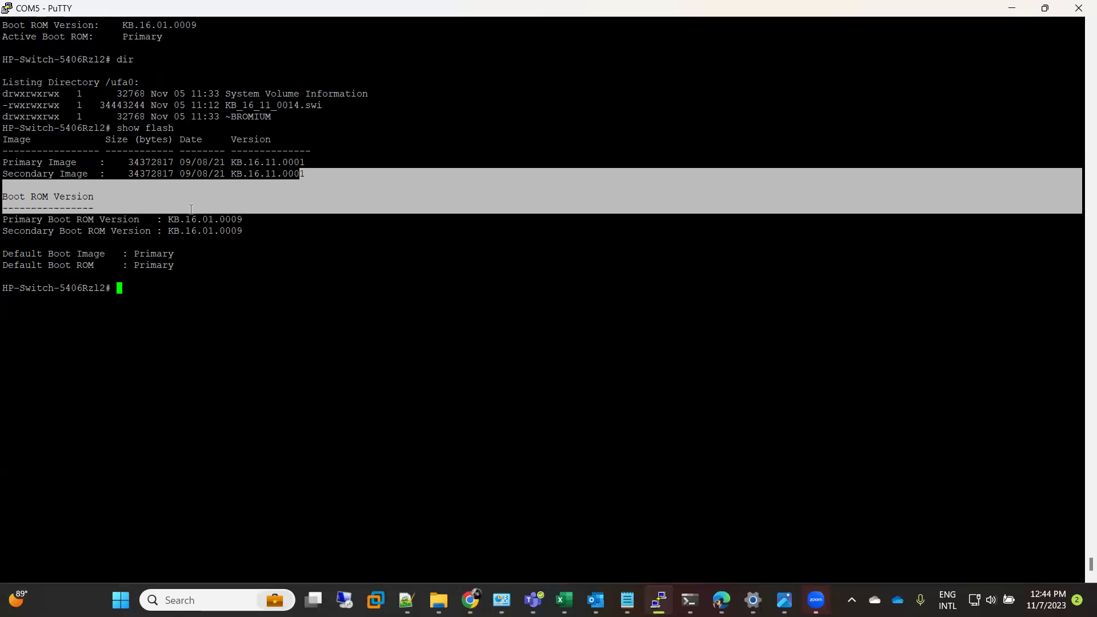
{"action": "left_click", "coordinate": [195, 260]}
{"action": "type", "text": "show version"}
{"action": "key", "text": "Return"}
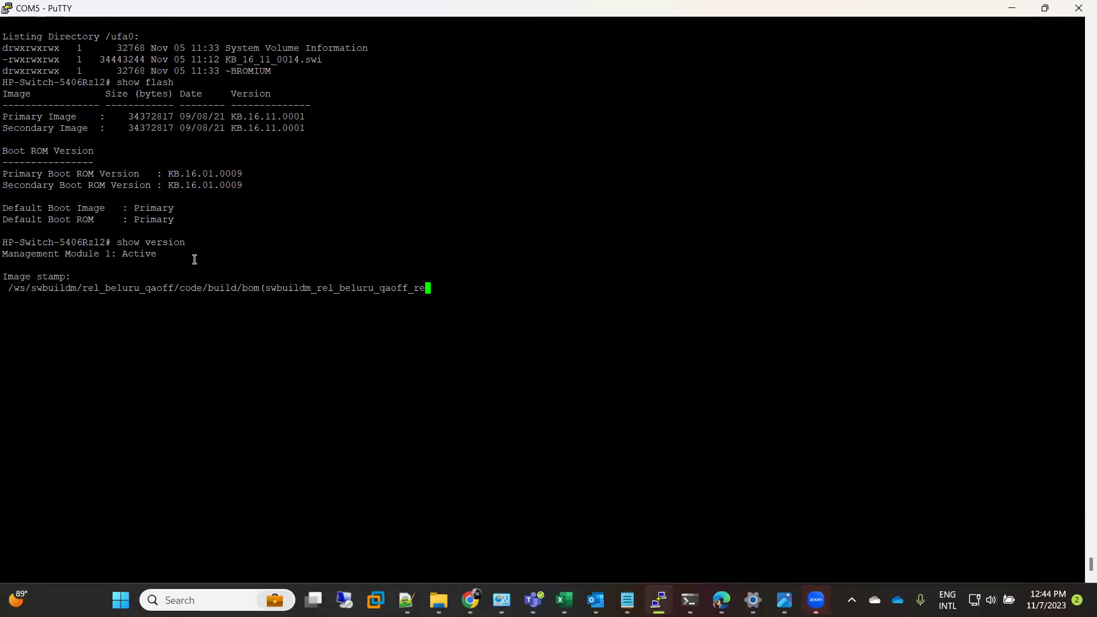
{"action": "left_click_drag", "start_coordinate": [93, 208], "coordinate": [168, 210]}
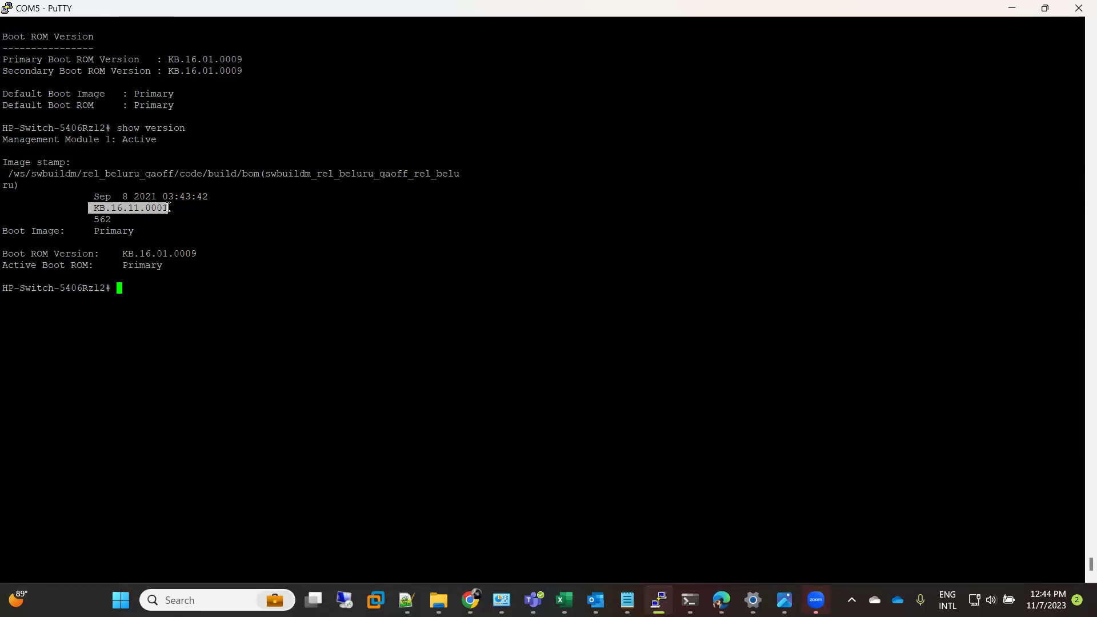
{"action": "left_click_drag", "start_coordinate": [6, 232], "coordinate": [134, 230]}
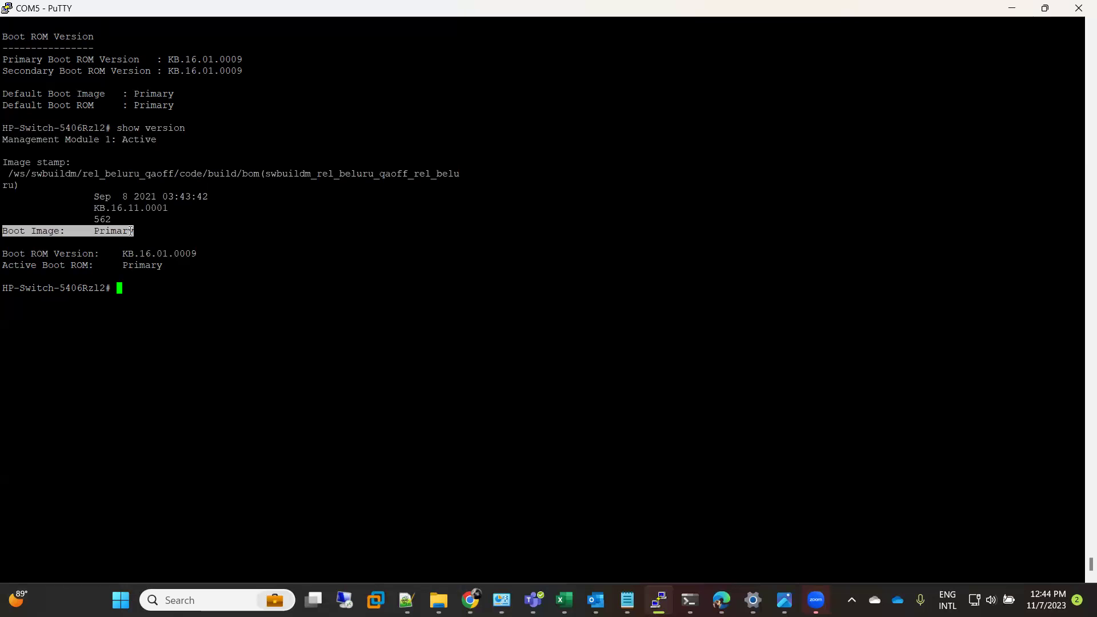
{"action": "left_click", "coordinate": [210, 320]}
- List the USB drive with 'dir' and copy the KB_16_11_0014.swi file name
{"action": "type", "text": "dir"}
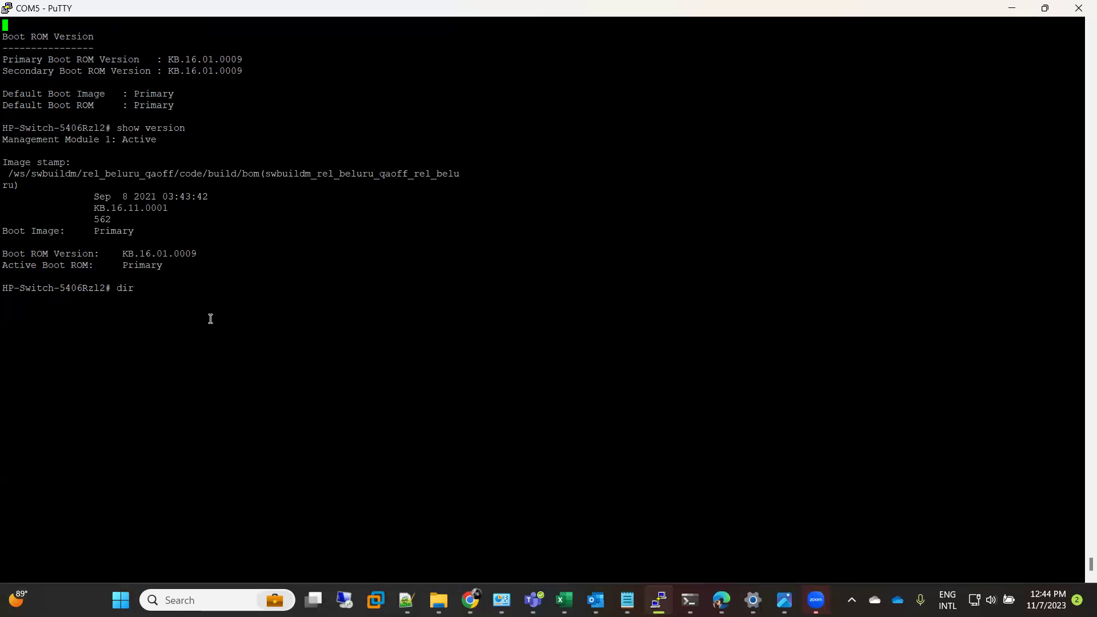
{"action": "key", "text": "Return"}
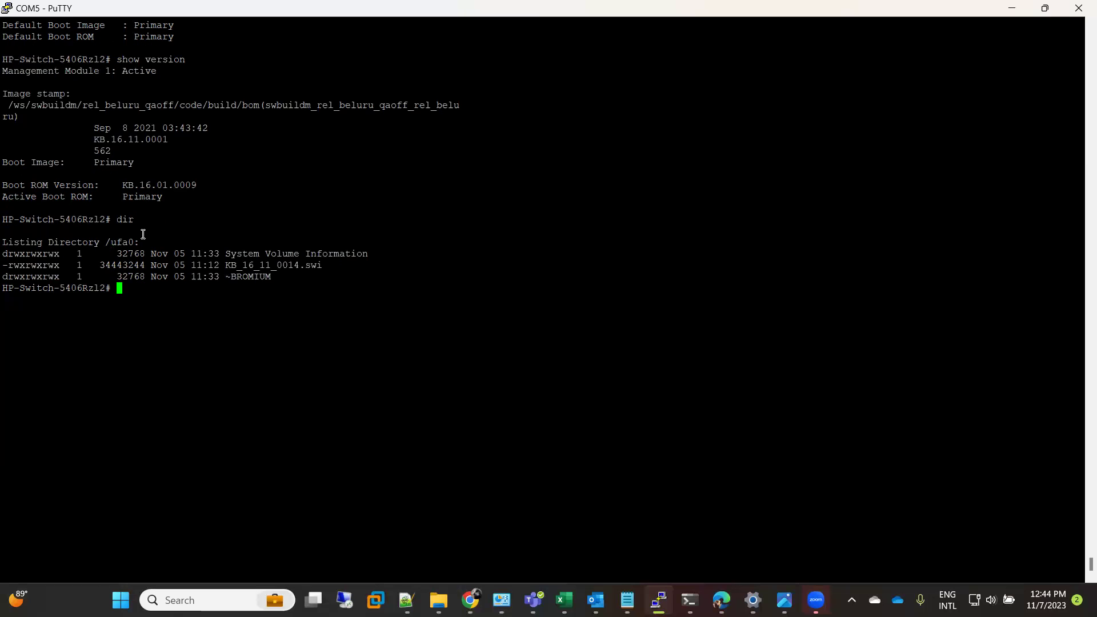
{"action": "double_click", "coordinate": [282, 267]}
{"action": "key", "text": "ctrl+c"}
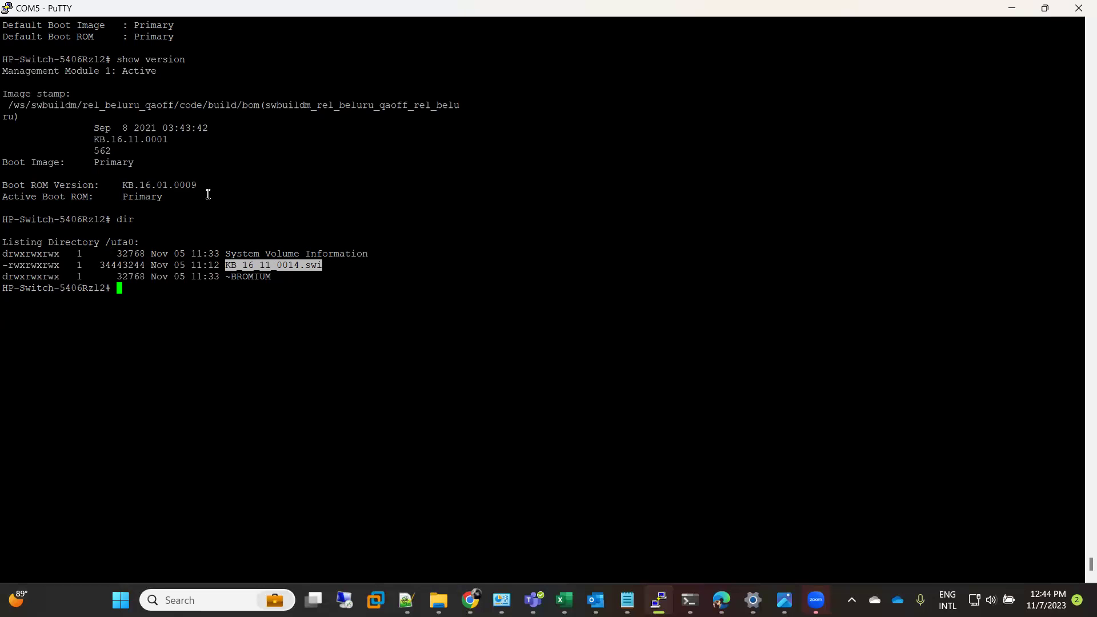
- Copy KB_16_11_0014.swi from USB into primary flash with 'copy usb flash … primary', confirming y
{"action": "type", "text": "copy"}
{"action": "type", "text": "usb flash"}
{"action": "right_click", "coordinate": [261, 193]}
{"action": "type", "text": "primary"}
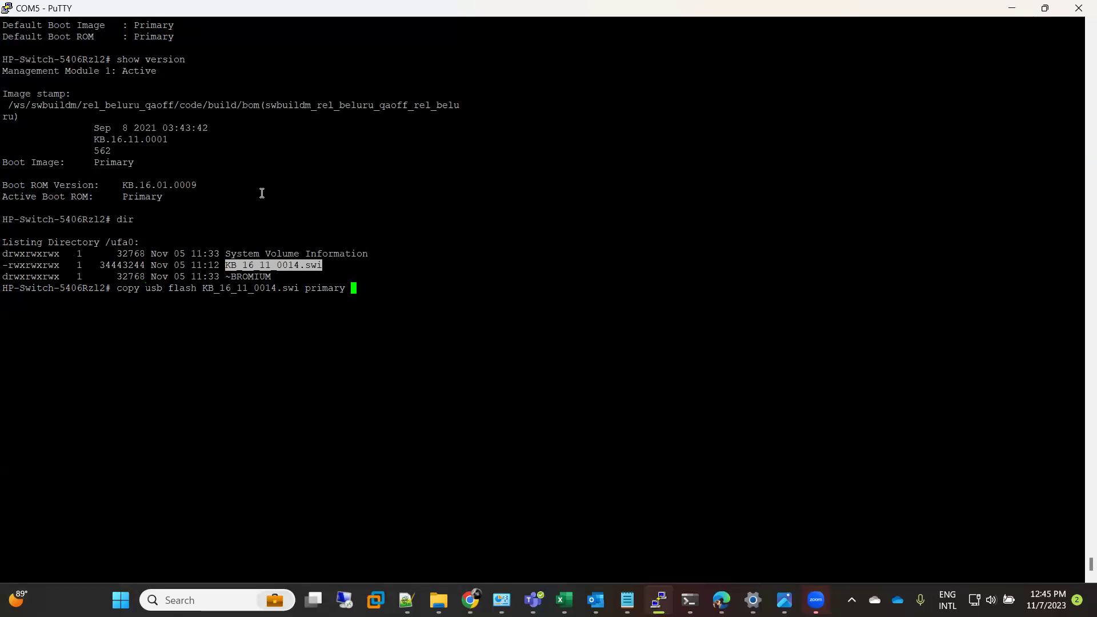
{"action": "key", "text": "Return"}
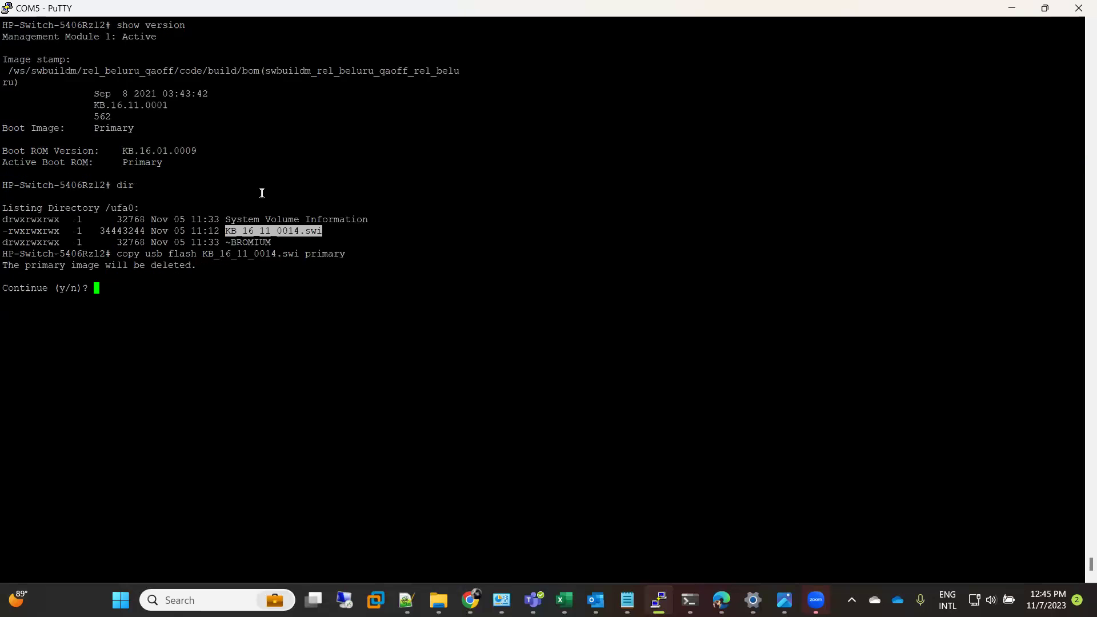
{"action": "type", "text": "y"}
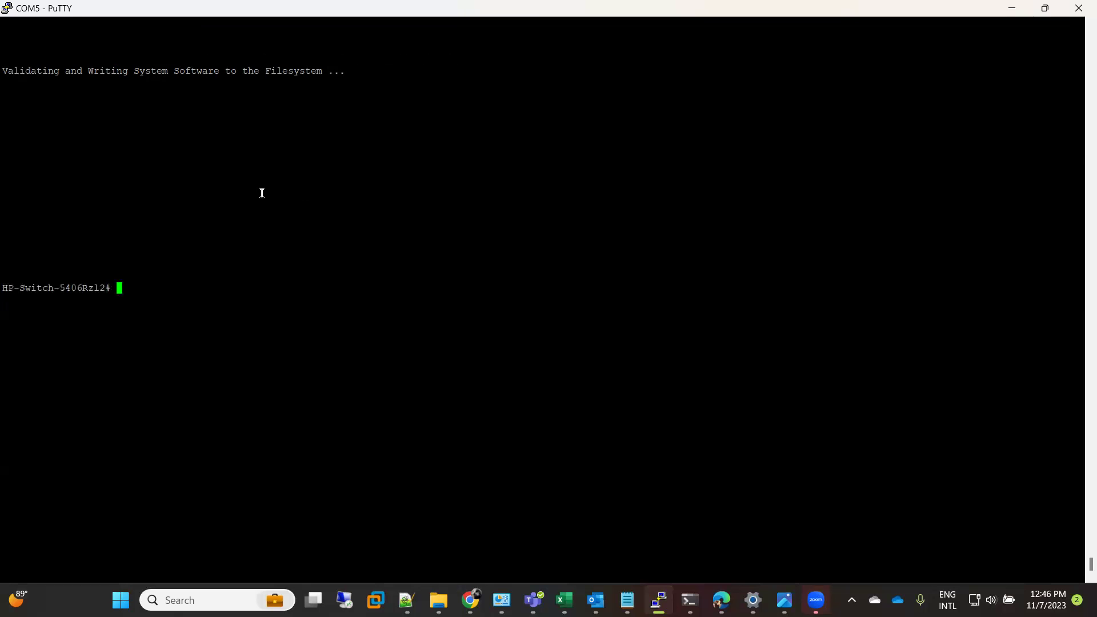
- Run 'show flash' and check primary is now KB.16.11.0014 and secondary KB.16.11.0001
{"action": "type", "text": "show flash"}
{"action": "key", "text": "Return"}
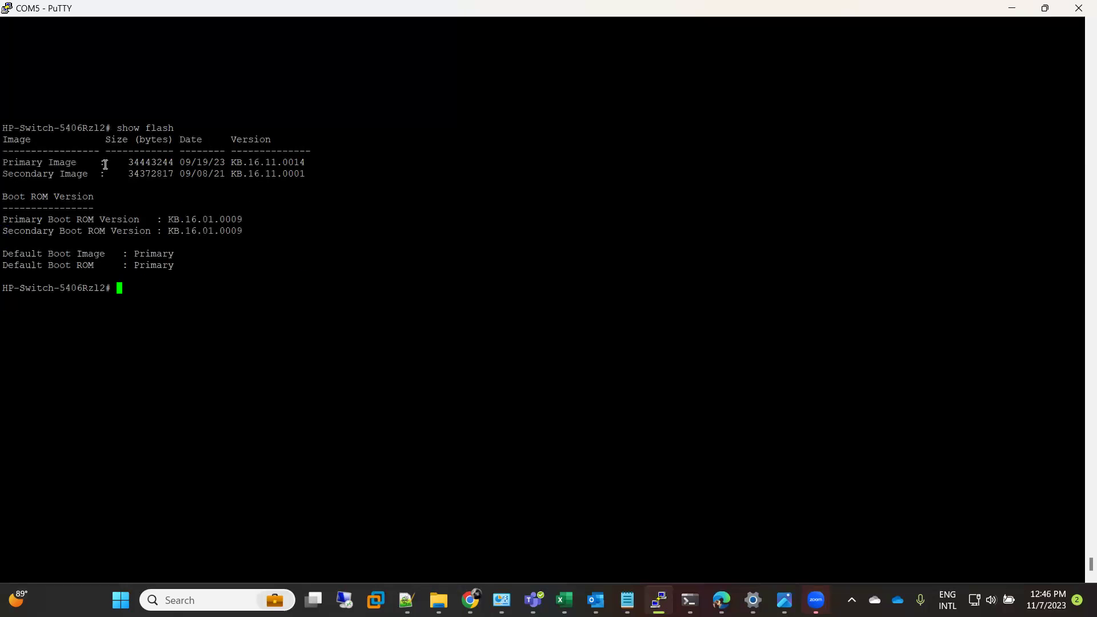
{"action": "left_click_drag", "start_coordinate": [6, 160], "coordinate": [301, 162]}
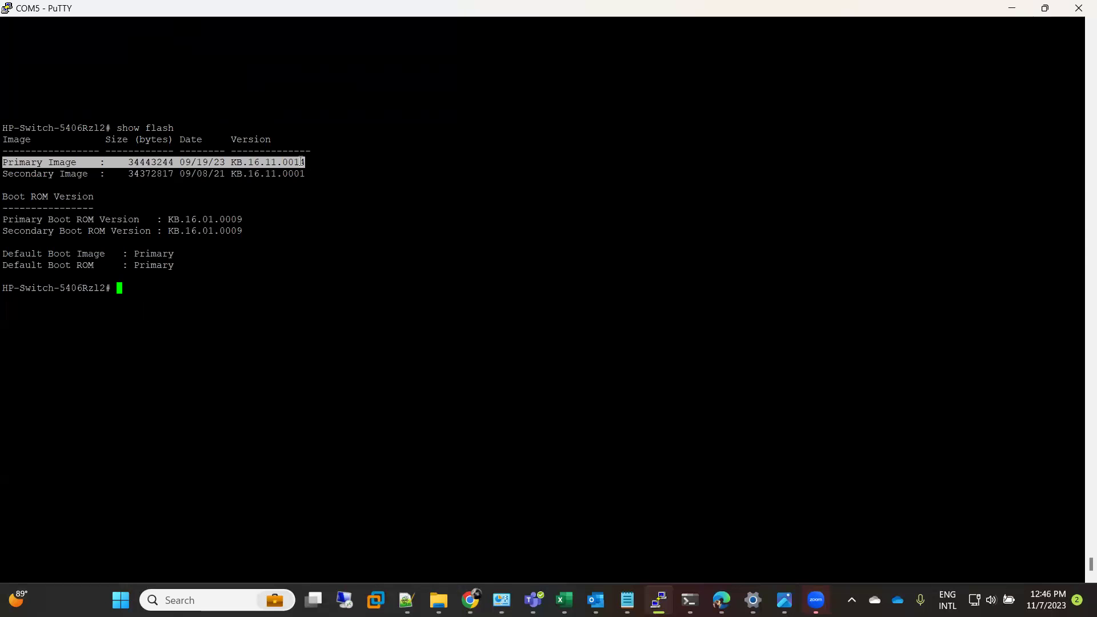
{"action": "left_click", "coordinate": [6, 172]}
{"action": "left_click_drag", "start_coordinate": [7, 172], "coordinate": [303, 174]}
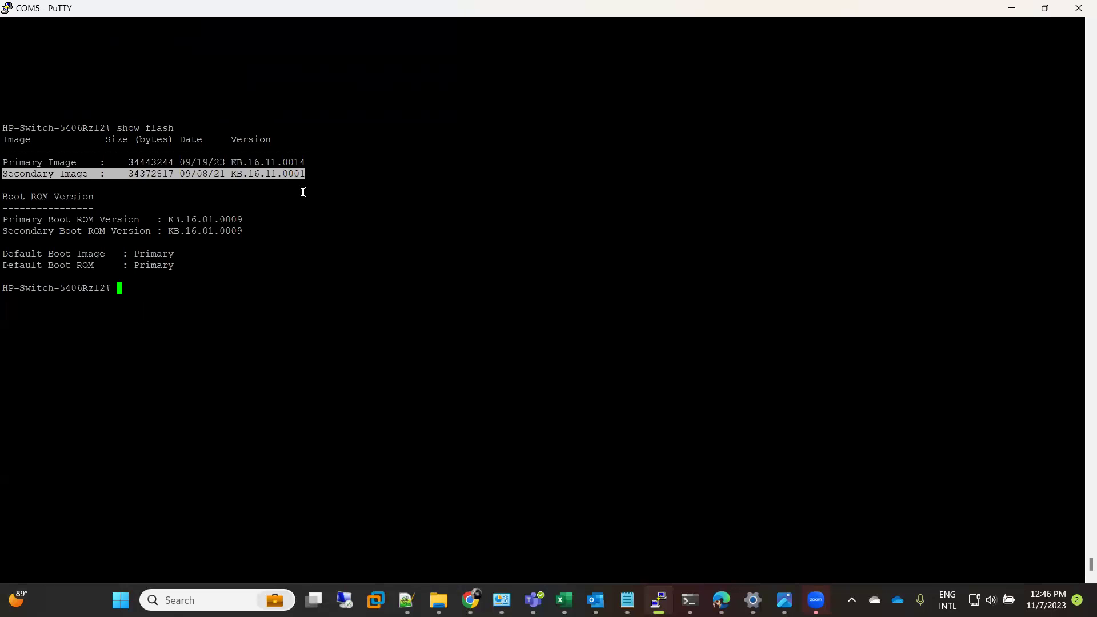
- Reboot the switch with 'boot system flash primary', confirming y
{"action": "key", "text": "Return"}
{"action": "key", "text": "Return"}
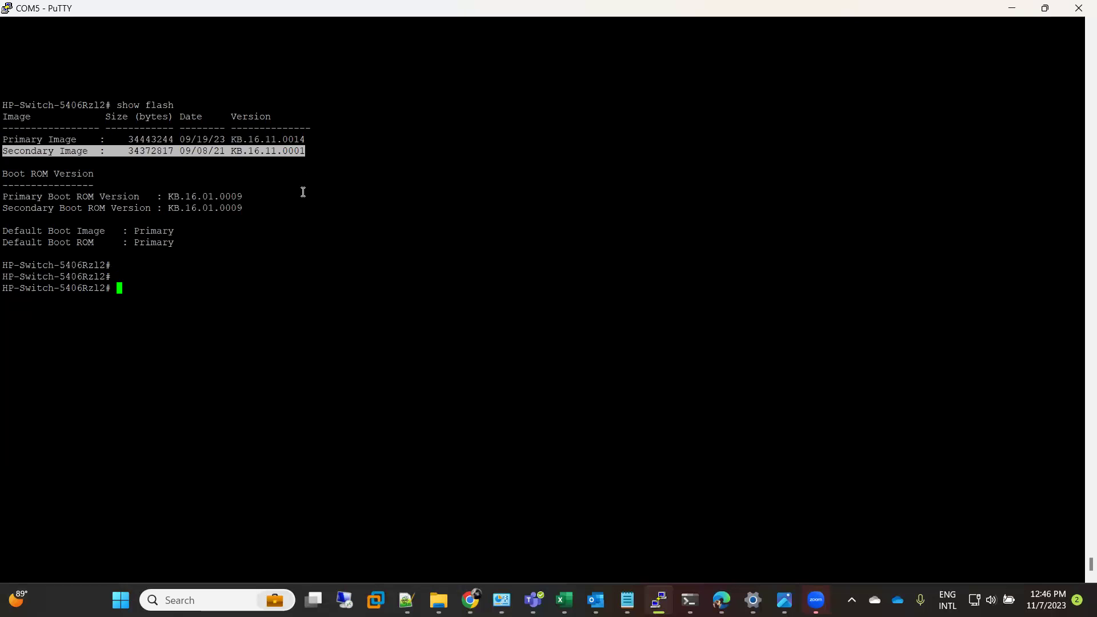
{"action": "type", "text": "r"}
{"action": "key", "text": "BackSpace"}
{"action": "type", "text": "boot system flash primary "}
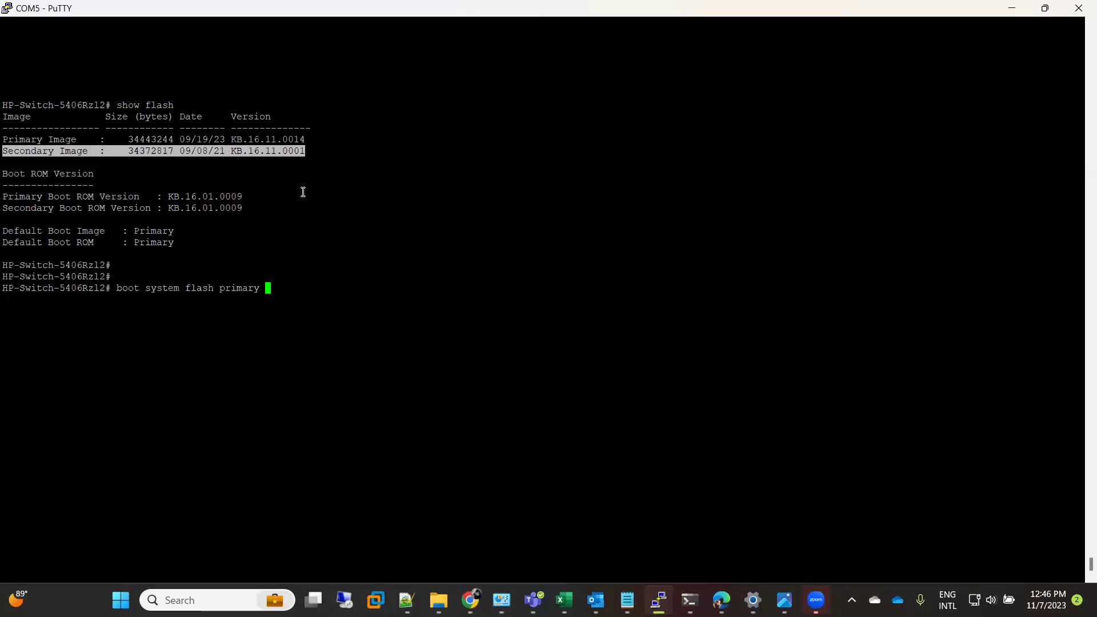
{"action": "type", "text": "t"}
{"action": "key", "text": "Return"}
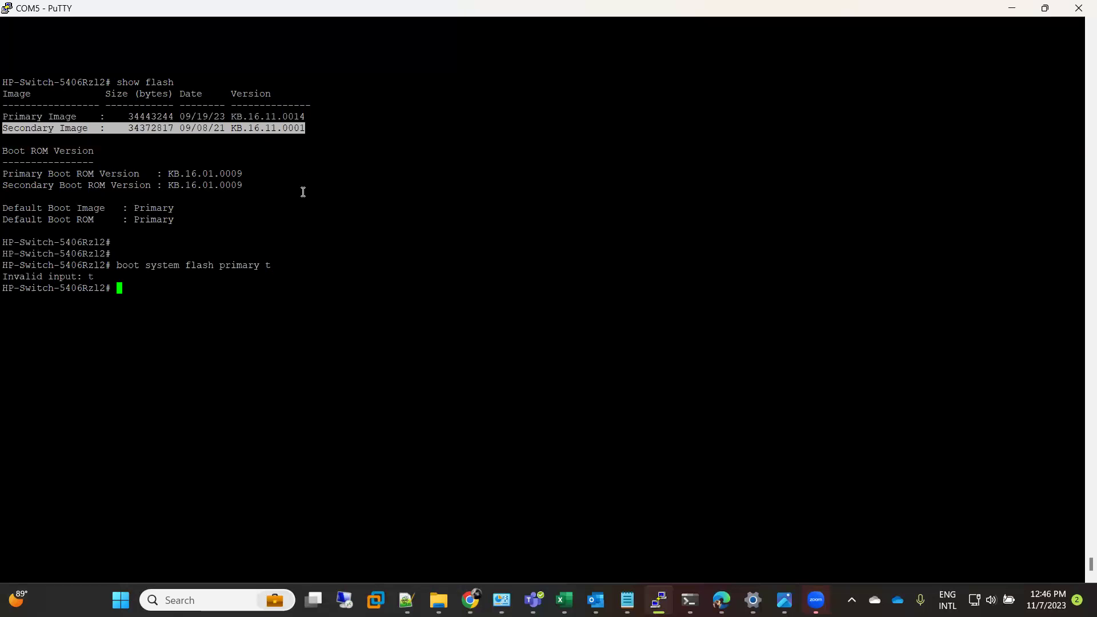
{"action": "key", "text": "Up"}
{"action": "key", "text": "BackSpace"}
{"action": "type", "text": "?"}
{"action": "key", "text": "Return"}
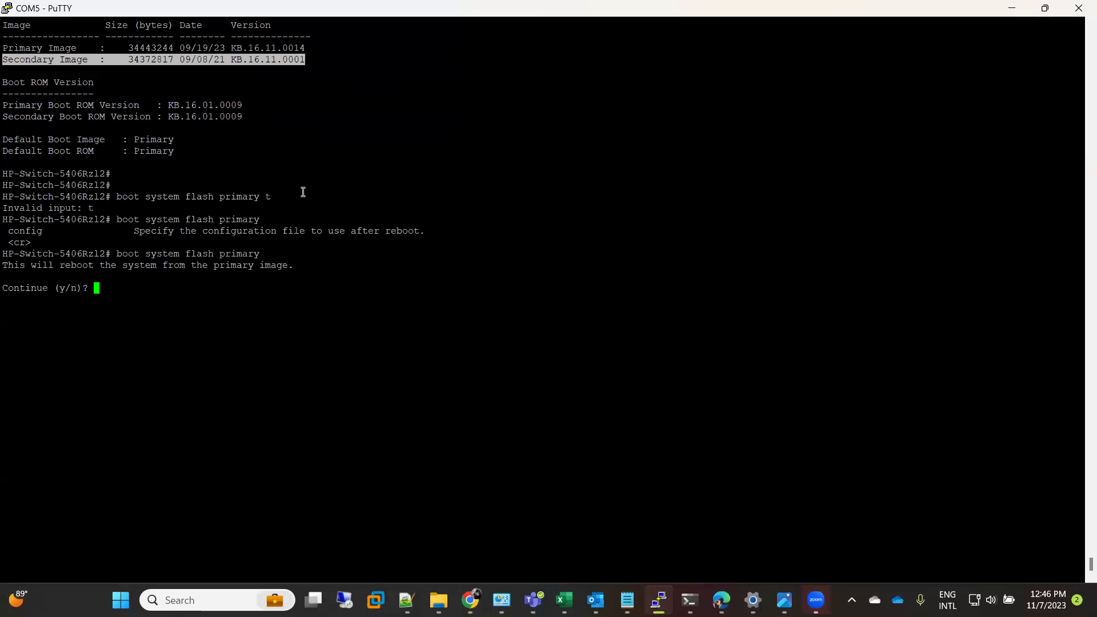
{"action": "type", "text": "y"}
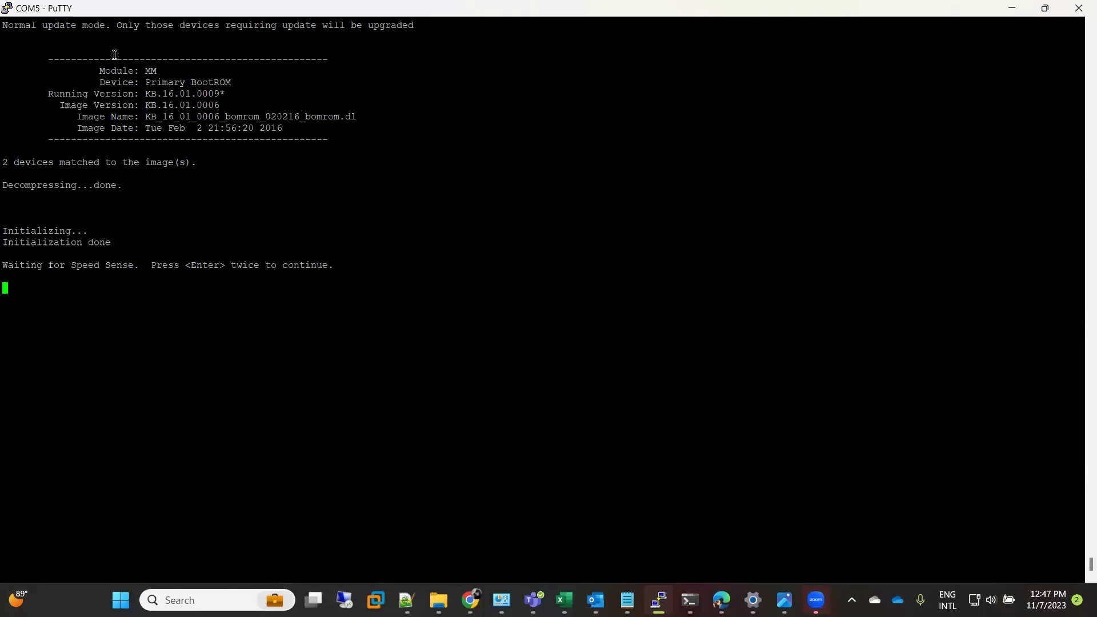
- Log back in as admin after the reboot and run 'show version'
{"action": "key", "text": "Return"}
{"action": "key", "text": "Return"}
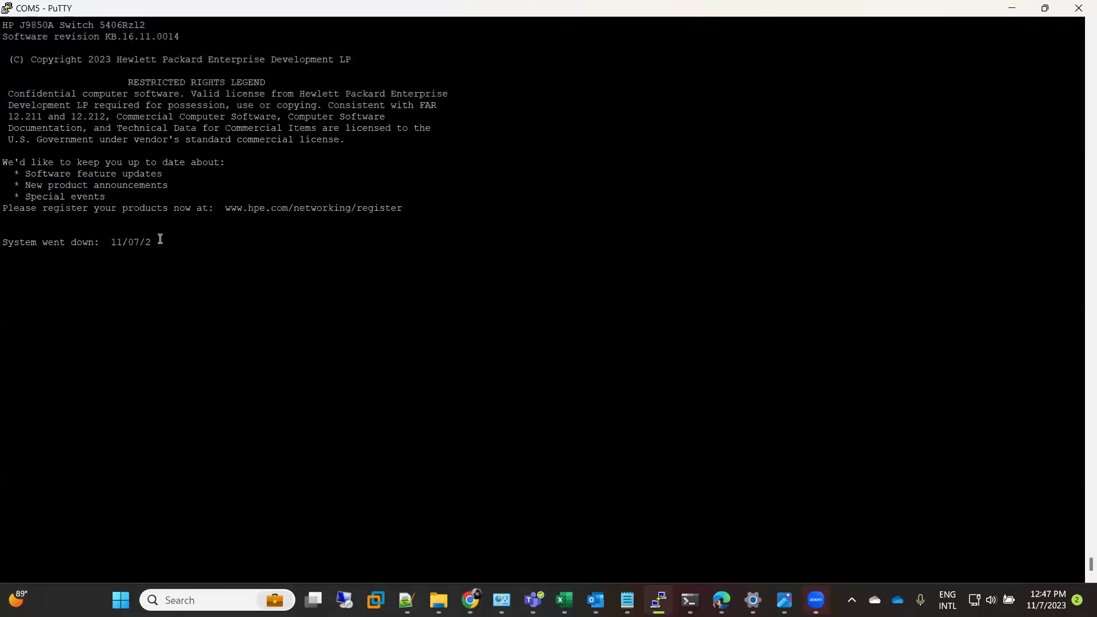
{"action": "type", "text": "admin"}
{"action": "key", "text": "Return"}
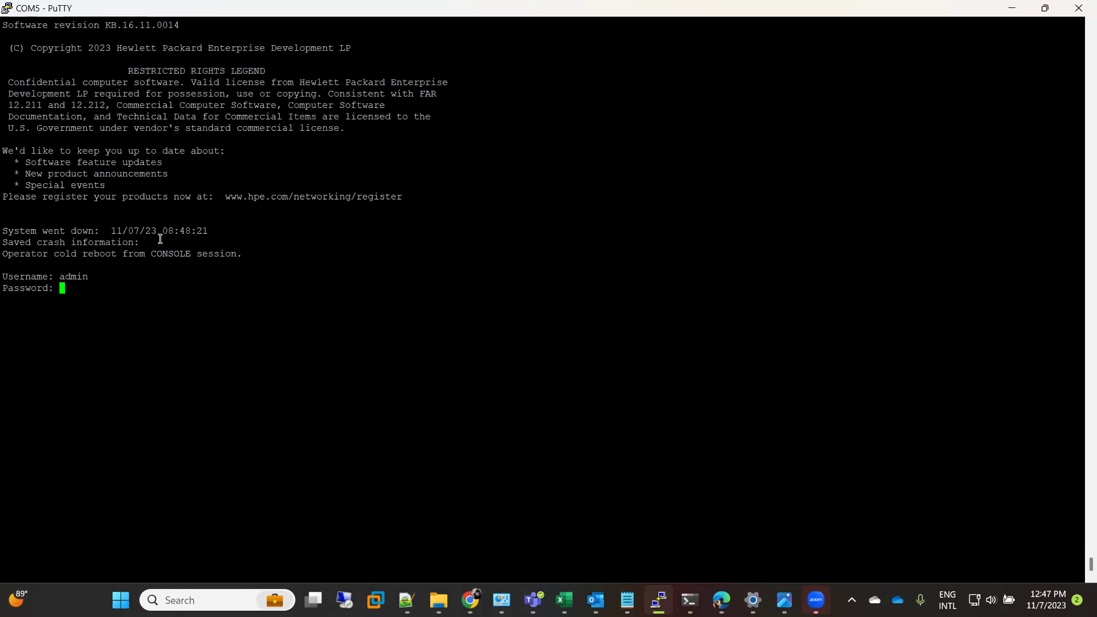
{"action": "key", "text": "Return"}
{"action": "type", "text": "show version"}
{"action": "key", "text": "Return"}
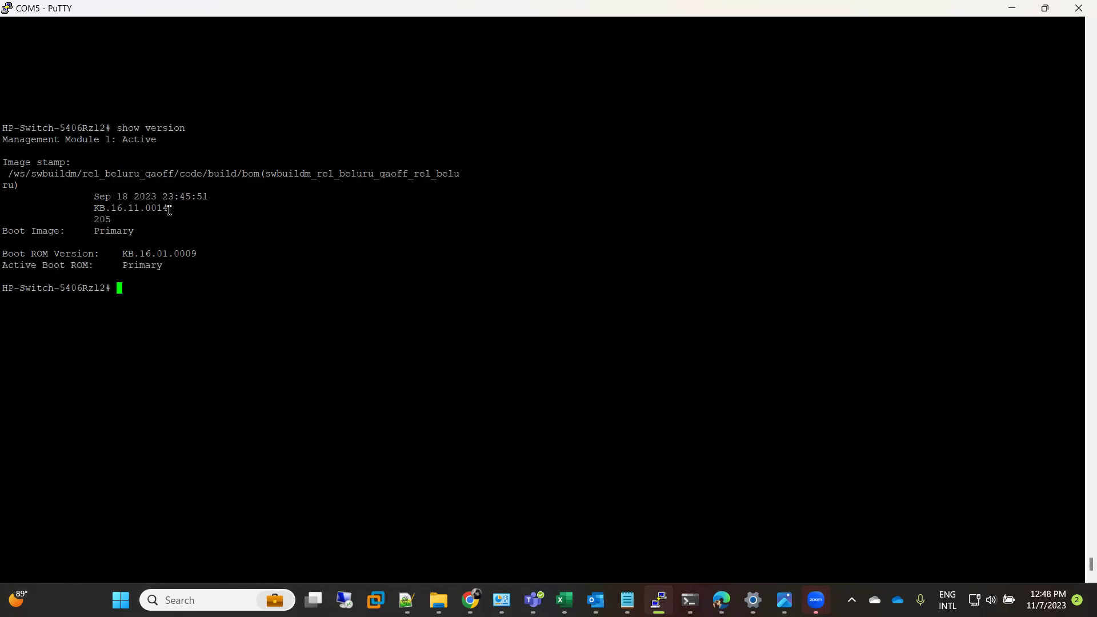
- Confirm KB.16.11.0014 is running, then run 'show flash' showing primary KB.16.11.0014
{"action": "left_click_drag", "start_coordinate": [169, 211], "coordinate": [101, 208]}
{"action": "left_click", "coordinate": [101, 208]}
{"action": "type", "text": "show flash"}
{"action": "key", "text": "Return"}
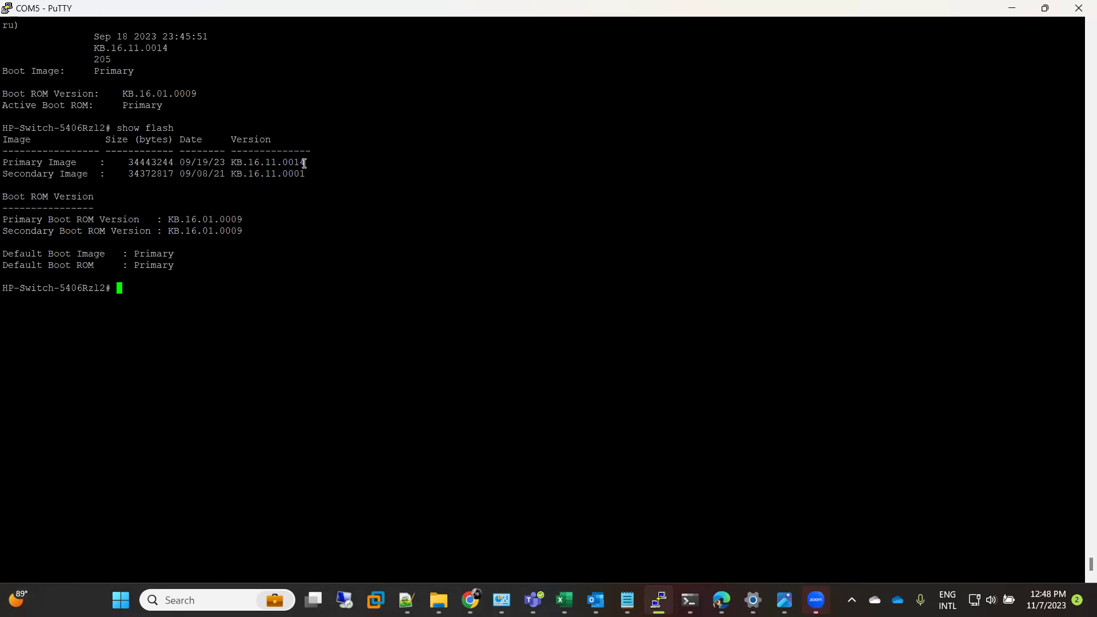
{"action": "left_click_drag", "start_coordinate": [305, 164], "coordinate": [232, 163]}
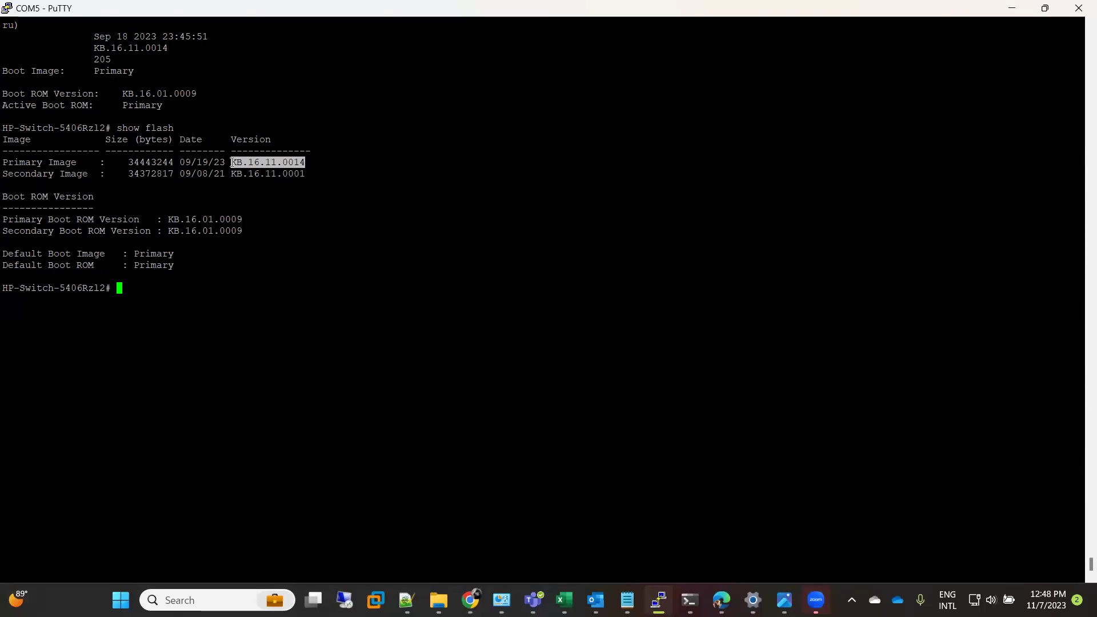